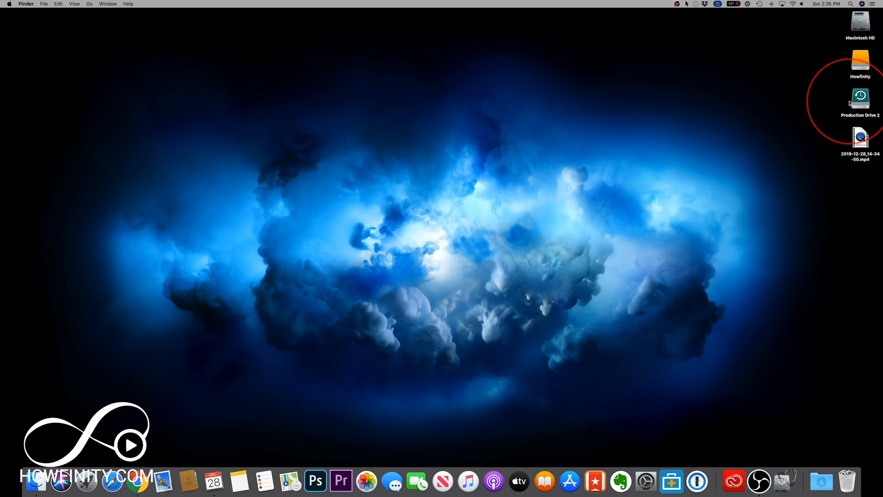
Look over the mounted drives on the desktop, open Production Drive 2 to inspect its contents, and close its window
left_click(867, 102)
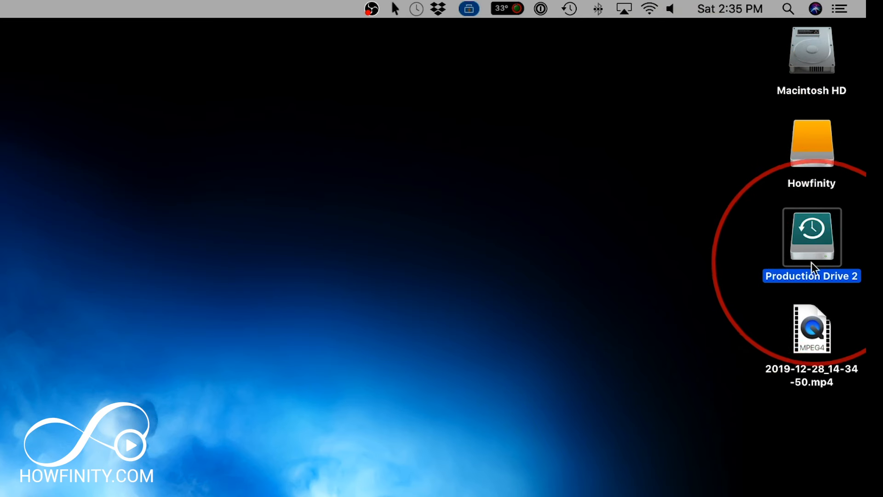
left_click(813, 140)
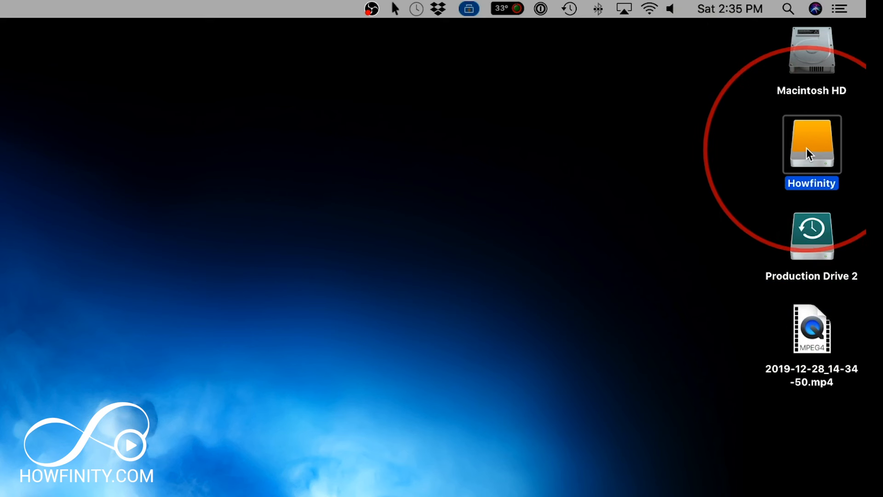
left_click(806, 56)
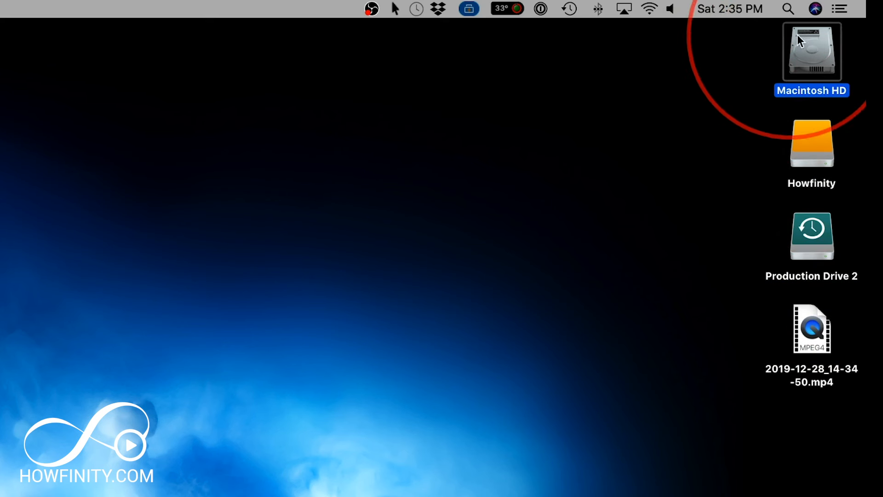
left_click(827, 248)
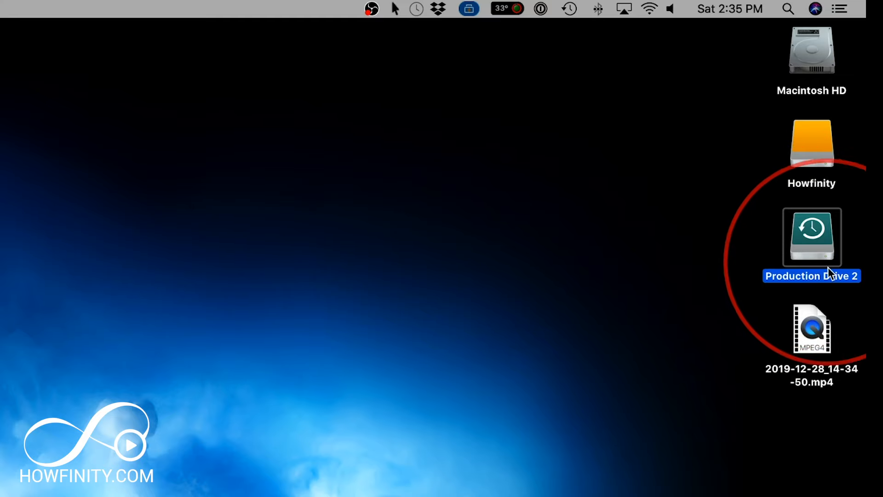
double_click(802, 253)
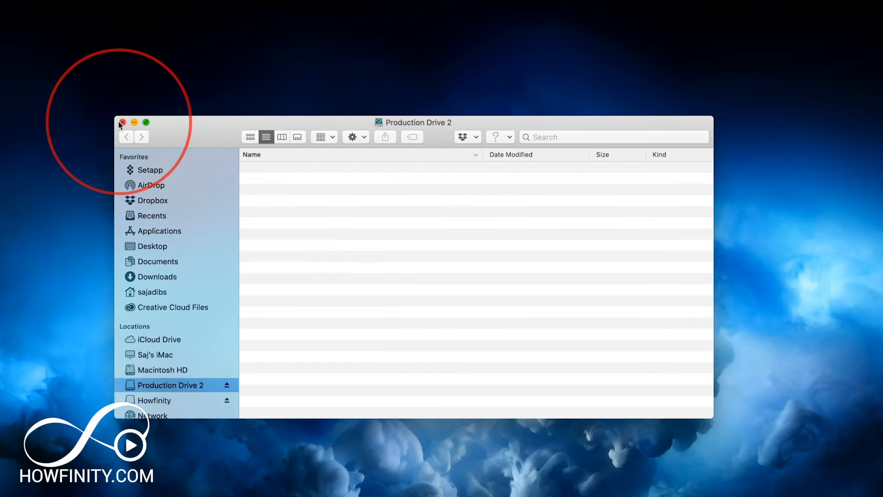
left_click(122, 122)
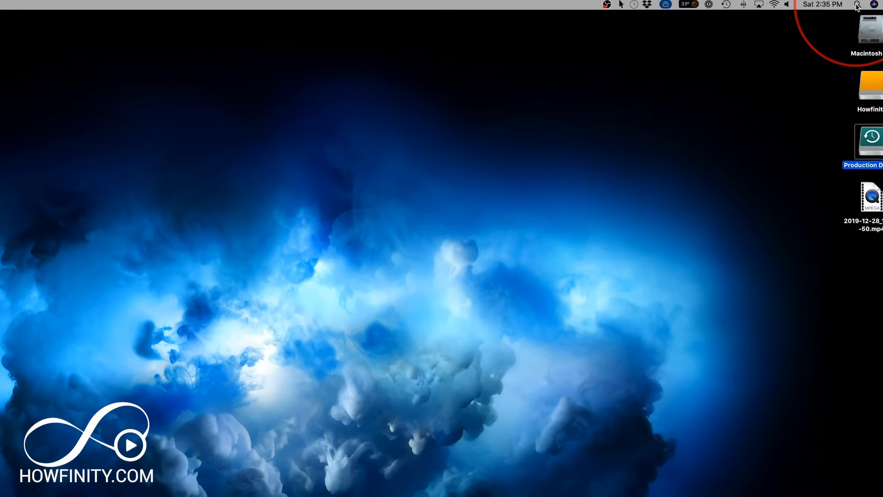
Find Disk Utility with a Spotlight search and launch it
left_click(862, 6)
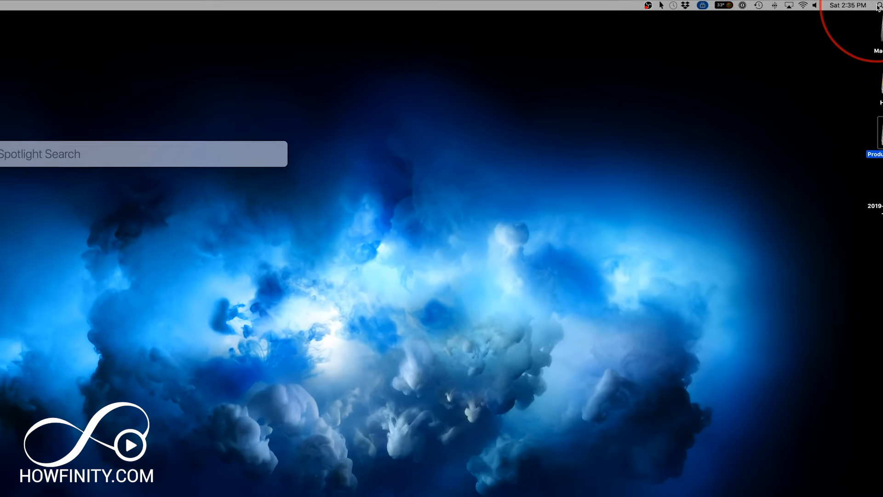
type("disk utility")
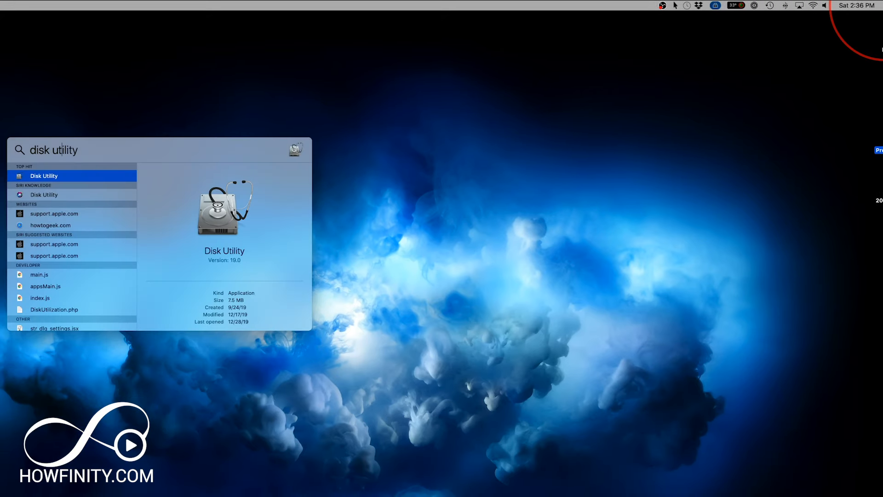
key("Return")
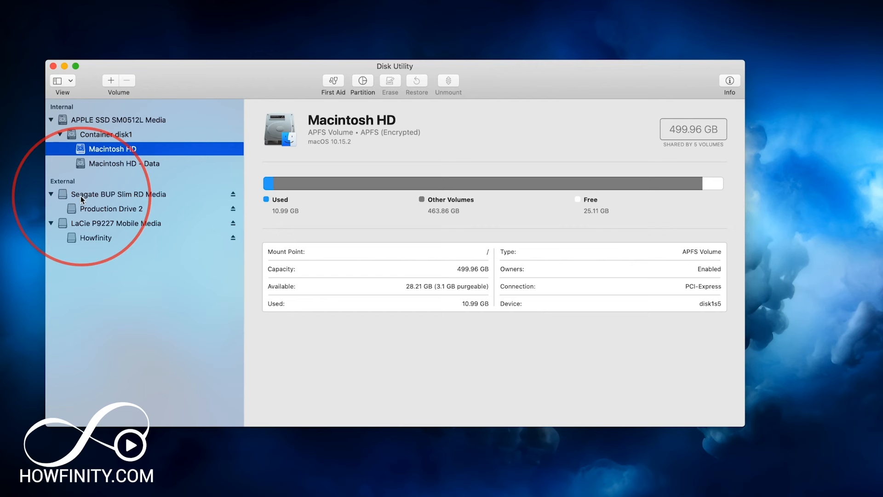
Review the format options for erasing Seagate BUP Slim RD Media, choose Mac OS Extended (Journaled), and cancel the erase
left_click(69, 195)
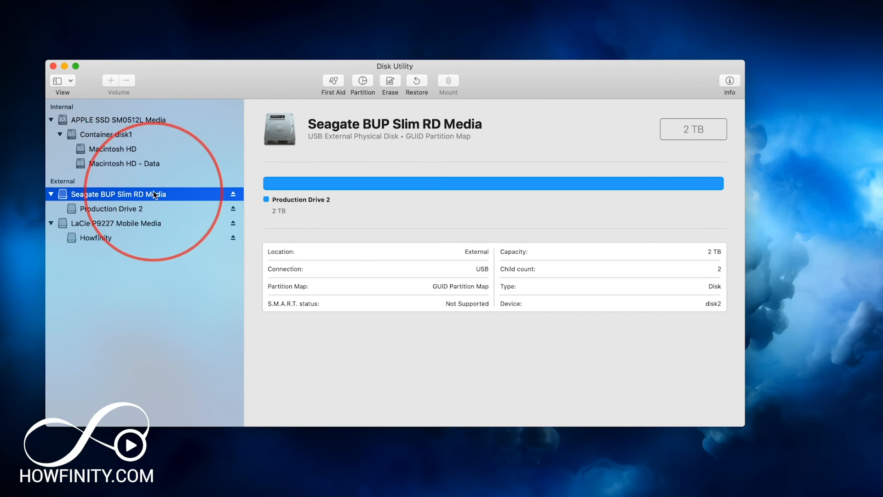
left_click(389, 81)
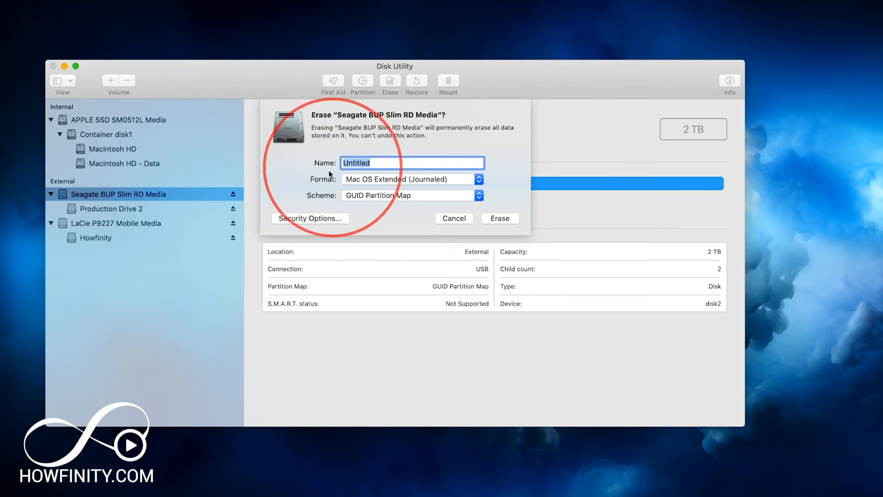
left_click(375, 181)
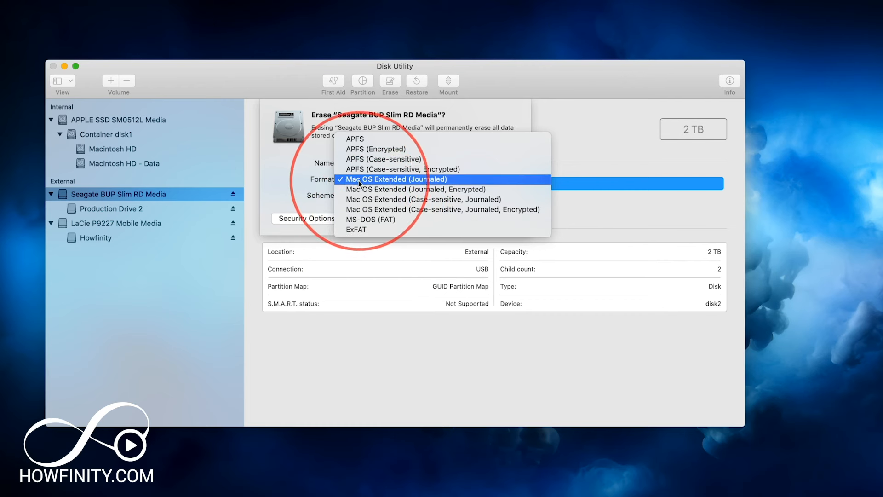
left_click(421, 180)
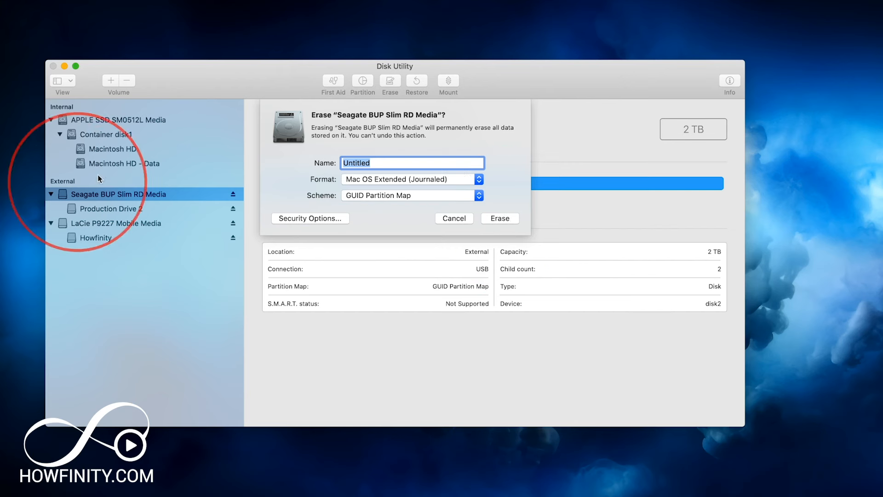
left_click(453, 218)
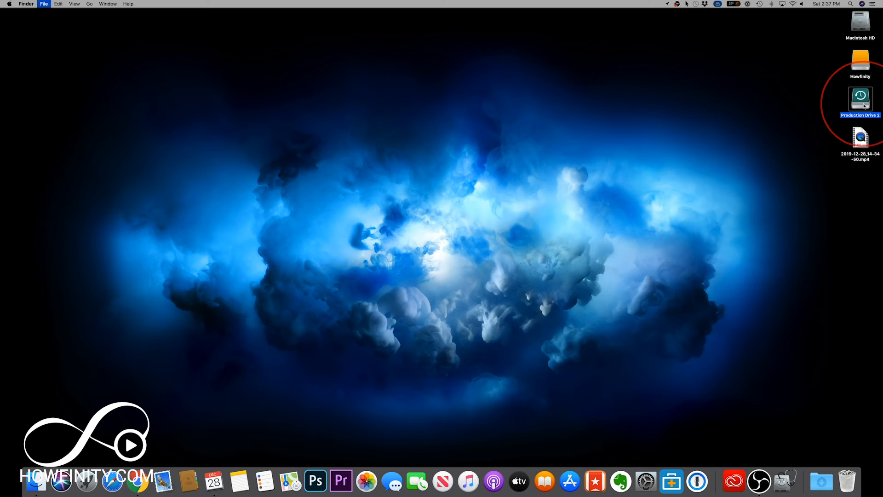
Show the file information for Production Drive 2 and examine its format and capacity details
key("super+i")
left_click_drag(68, 23, 390, 39)
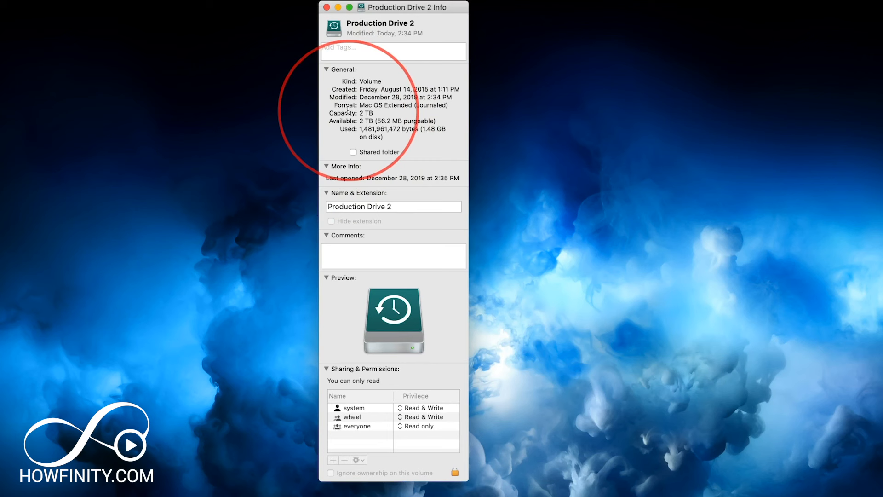
double_click(348, 107)
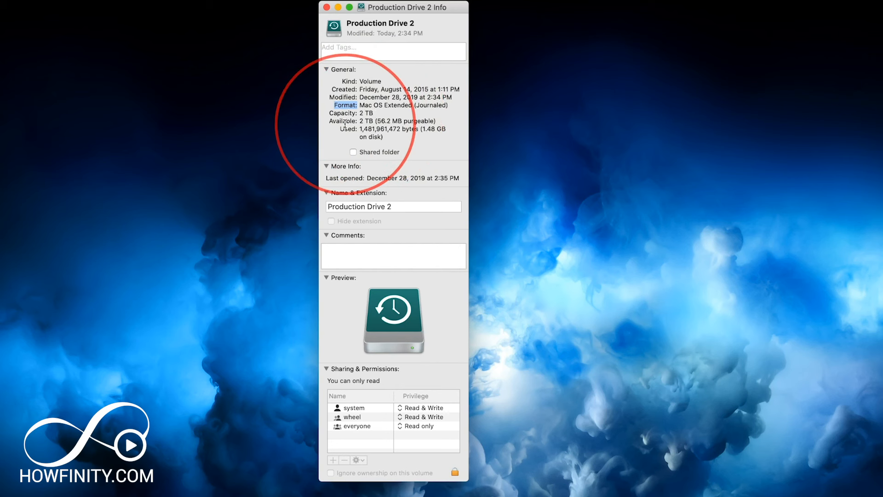
left_click(337, 111)
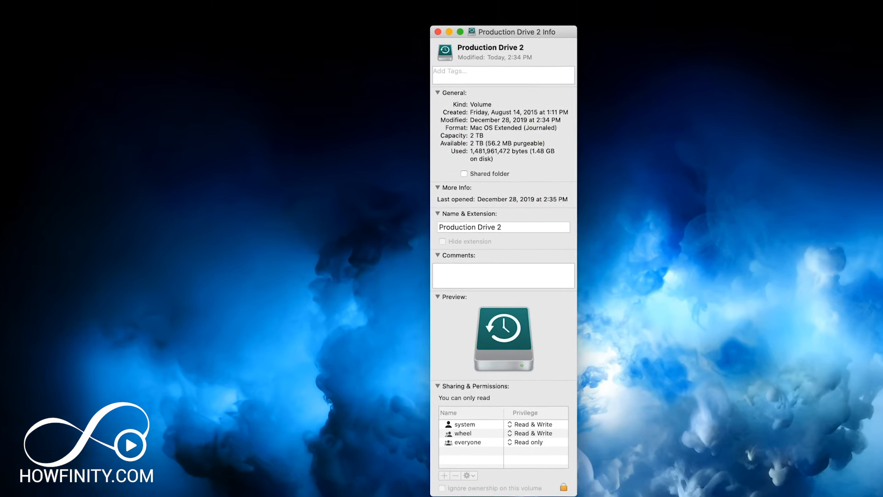
Examine the Mac's storage overview to compare the internal and external drive capacities, and close the storage and drive info windows
left_click(0, 1)
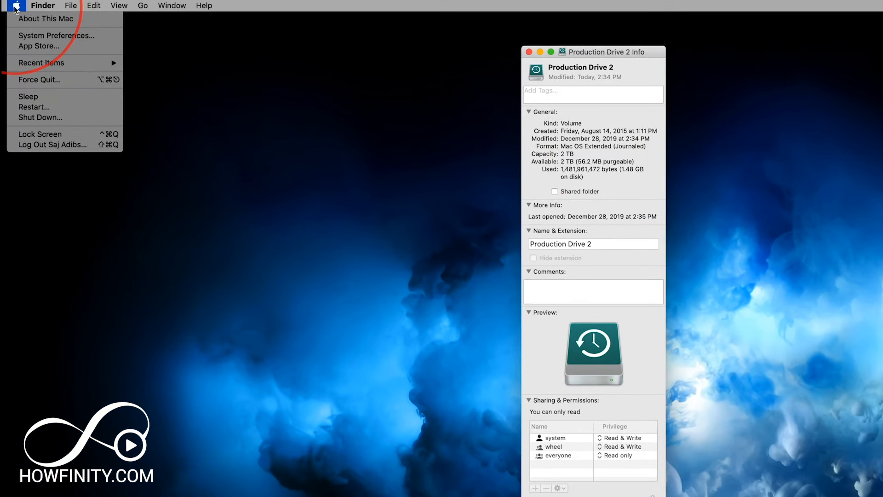
left_click(26, 21)
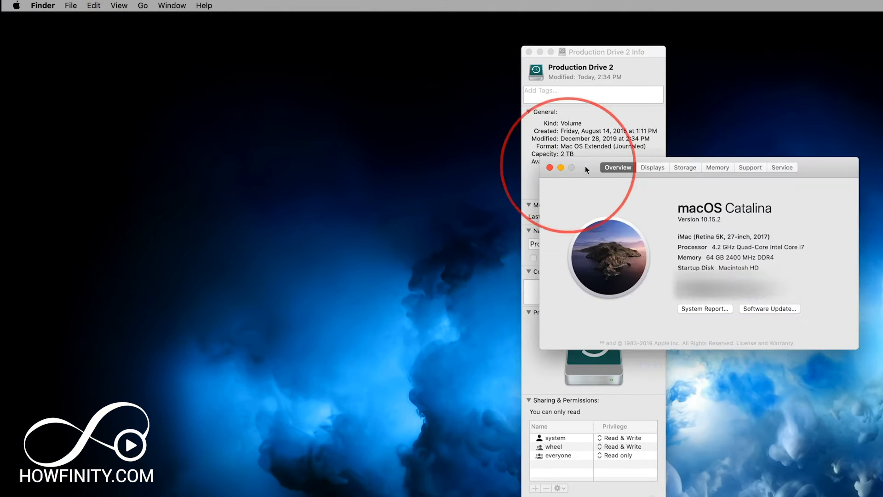
left_click_drag(697, 161, 770, 142)
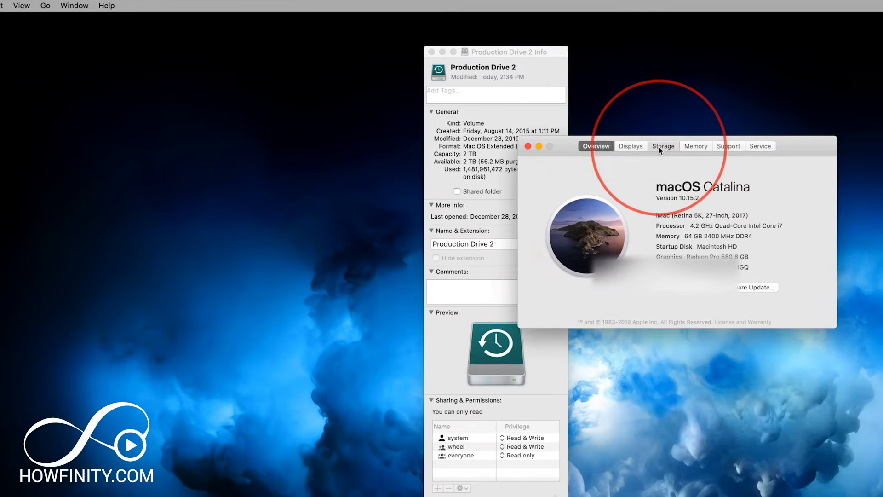
left_click(757, 148)
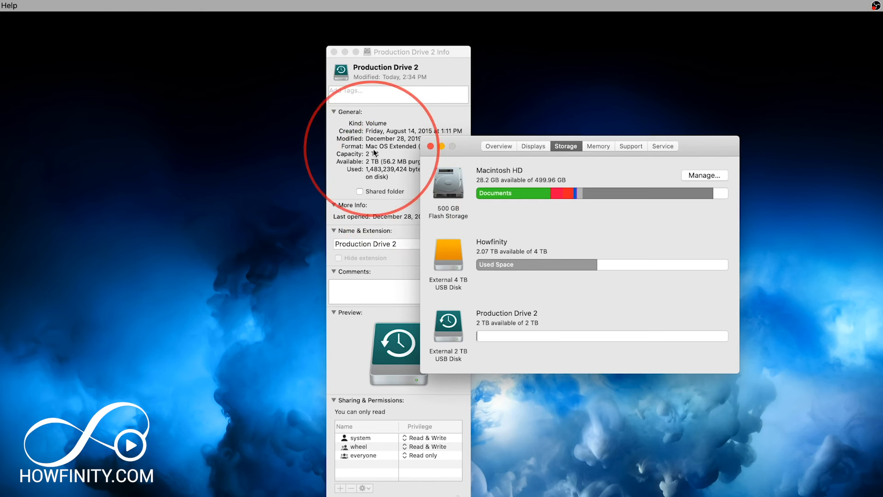
left_click(334, 52)
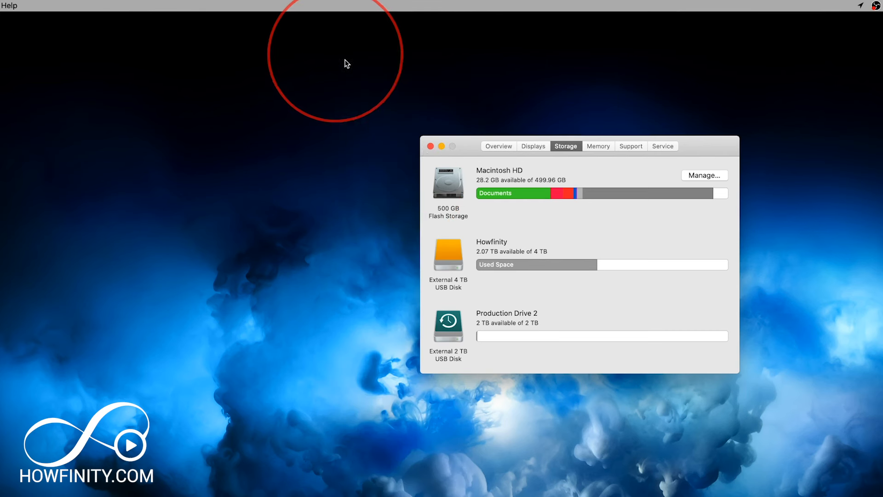
left_click(430, 146)
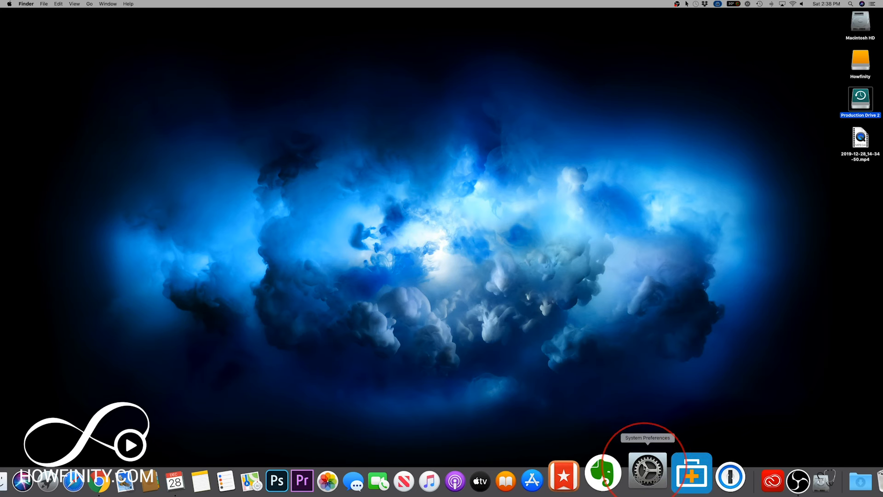
Open the Time Machine preferences and set Production Drive 2 as the backup disk without encryption
left_click(646, 471)
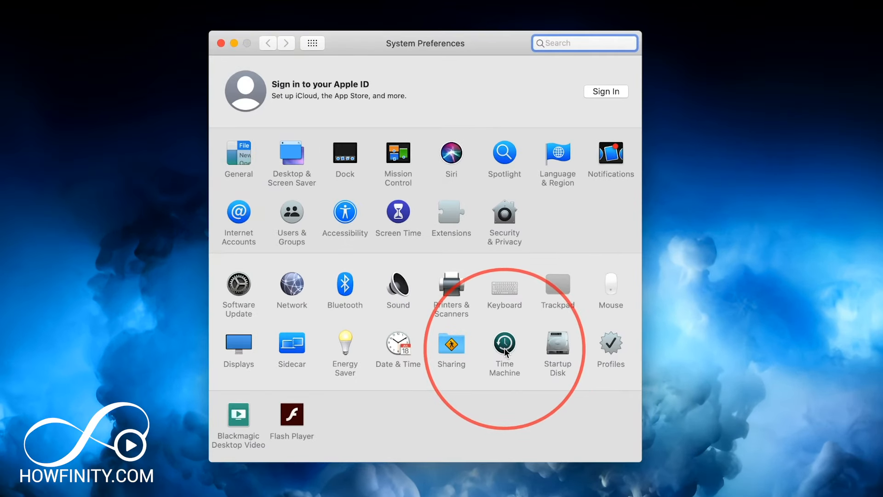
left_click(504, 348)
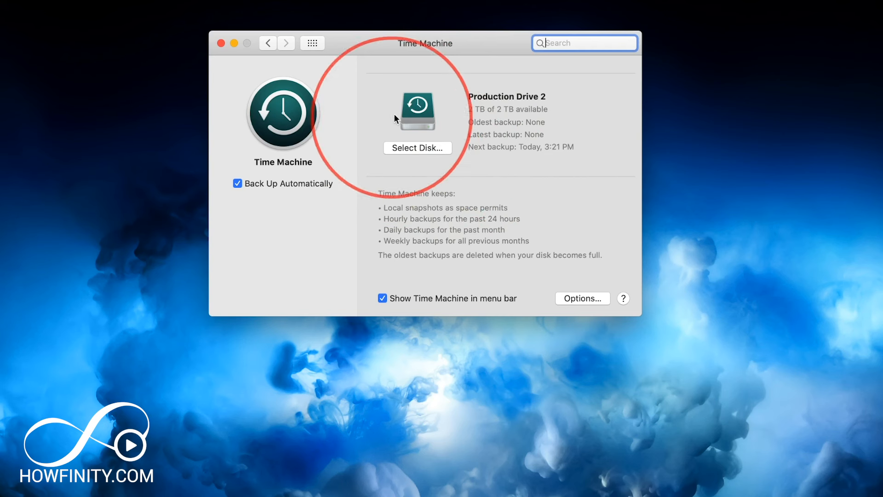
left_click(410, 148)
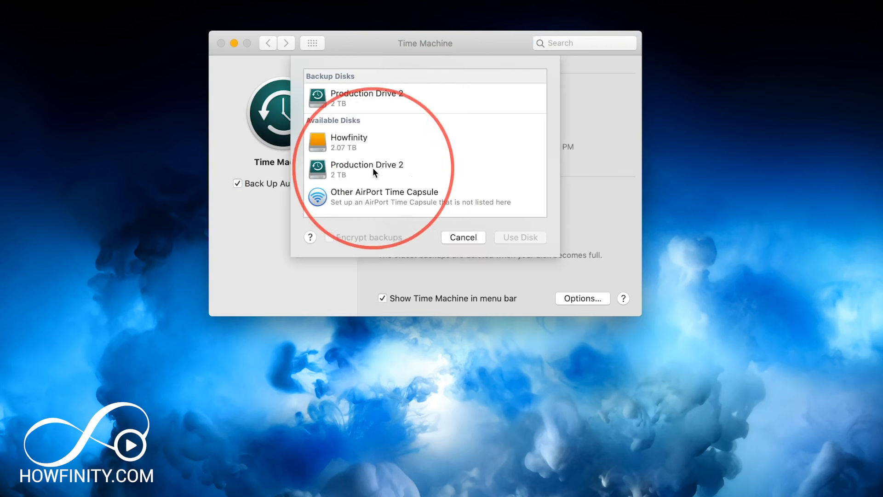
left_click(350, 166)
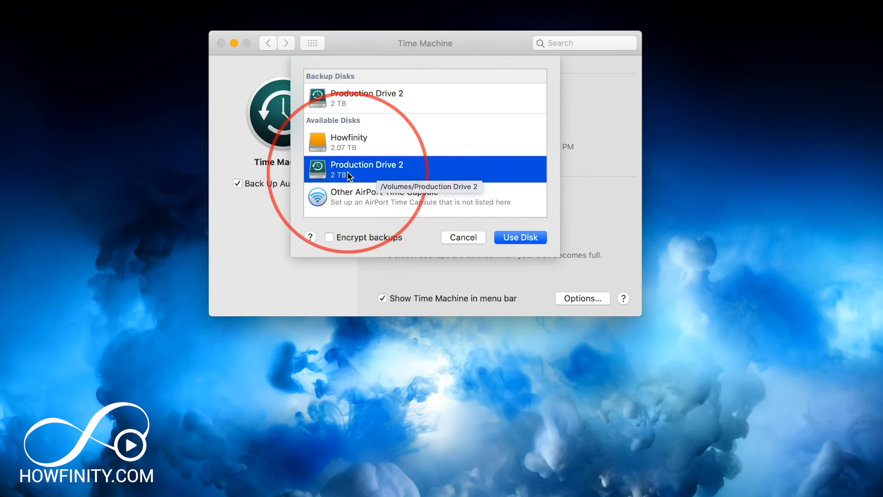
left_click(509, 236)
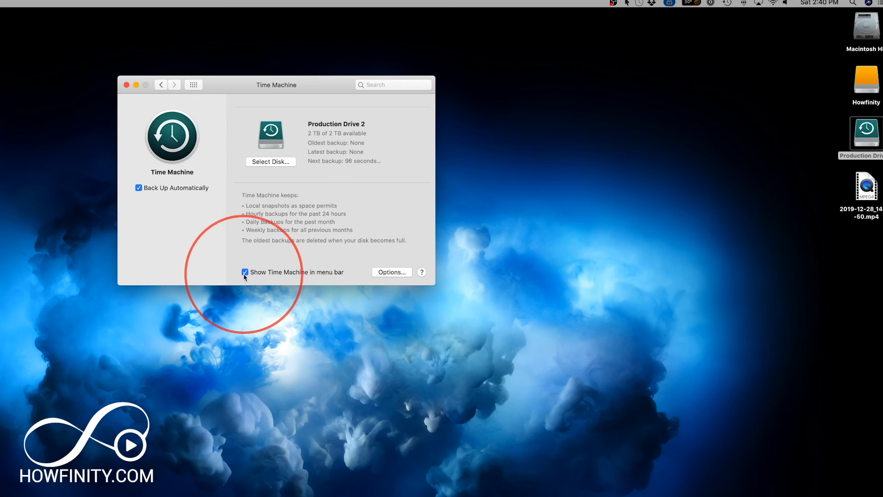
Start a Time Machine backup immediately and check its progress from the Time Machine status
left_click(726, 4)
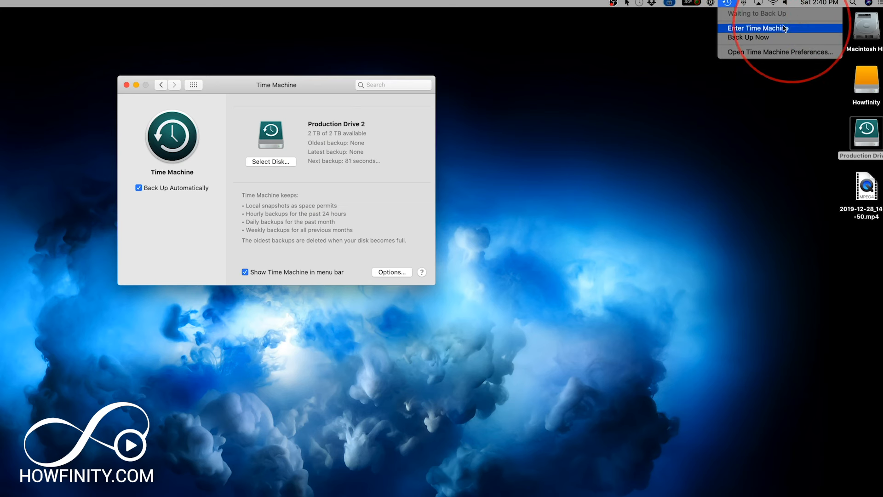
left_click(753, 39)
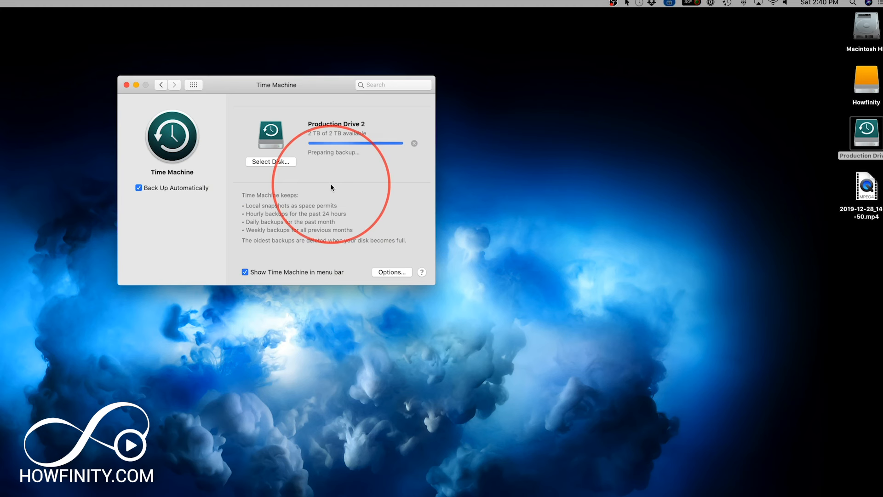
left_click(726, 3)
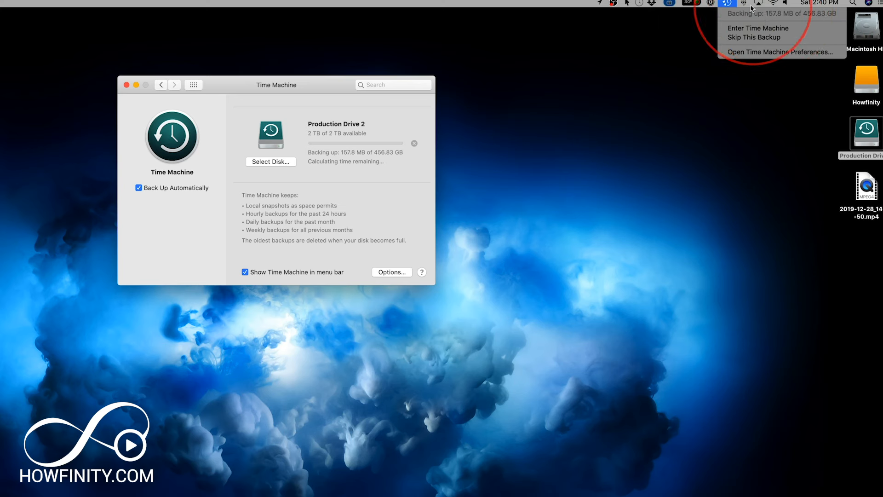
left_click(727, 3)
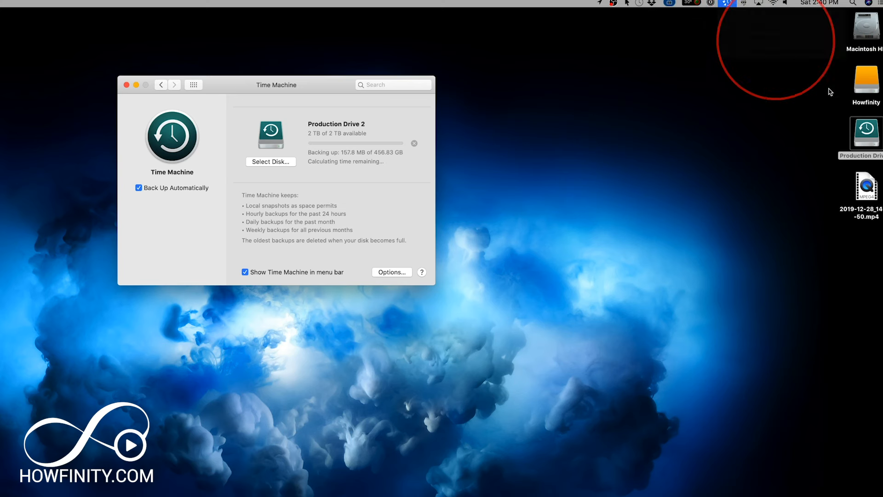
Open Production Drive 2 and expand its Backups.backupdb folder to inspect the backup contents
double_click(869, 135)
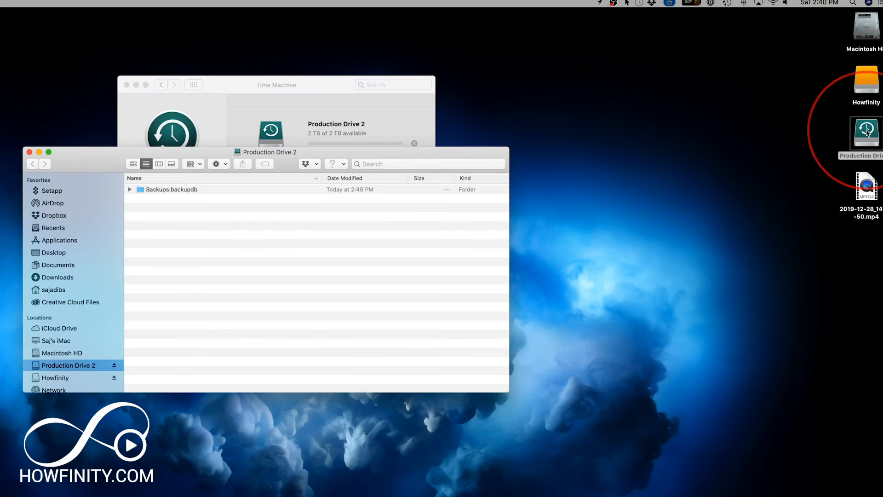
left_click(176, 190)
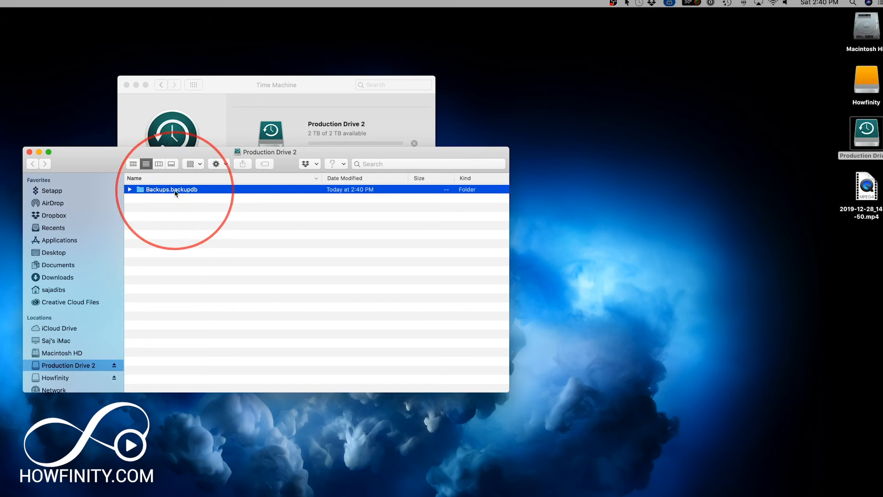
left_click(130, 189)
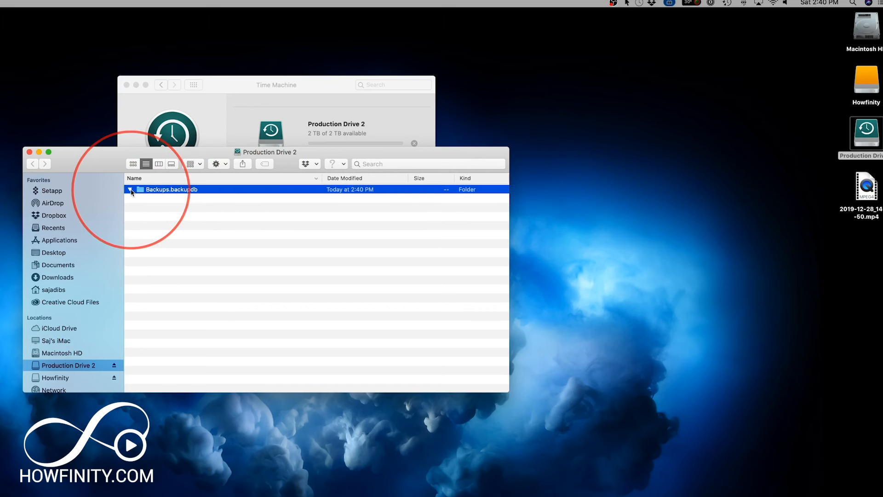
Collapse the Backups.backupdb folder and close the Production Drive 2 window
left_click(130, 189)
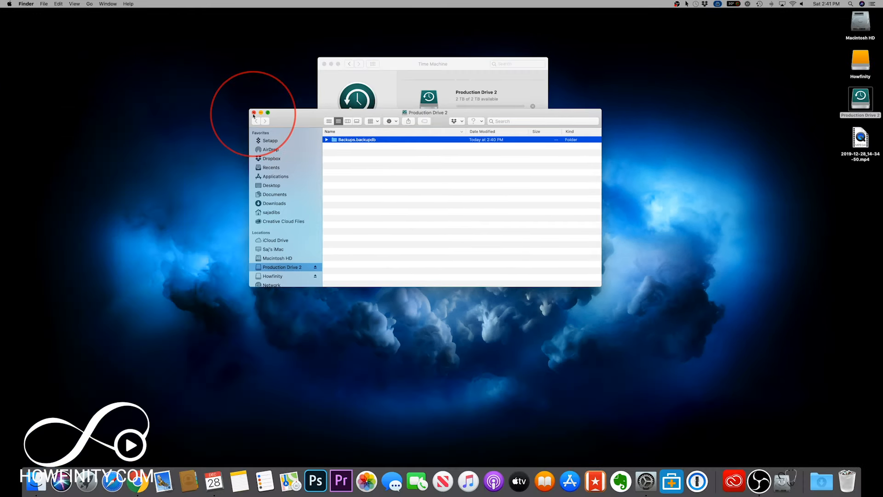
left_click(253, 113)
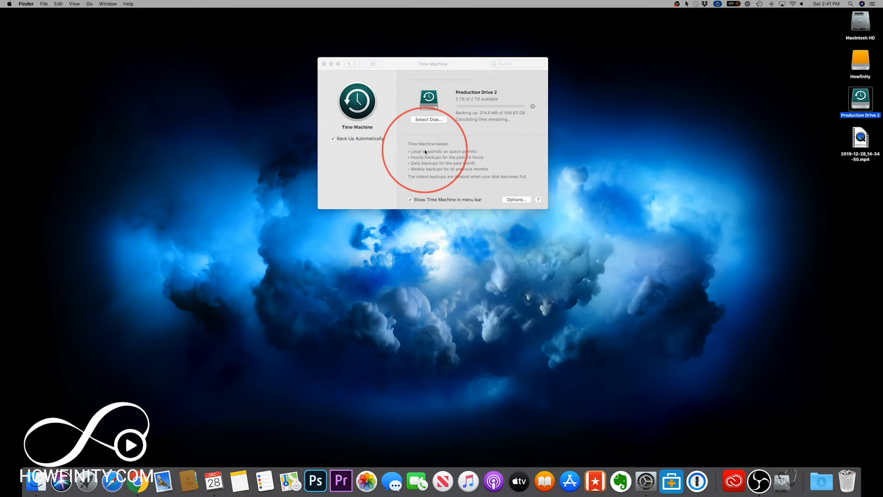
Enter Time Machine, browse back to an earlier snapshot of the Desktop folder, and exit without restoring anything
left_click(761, 4)
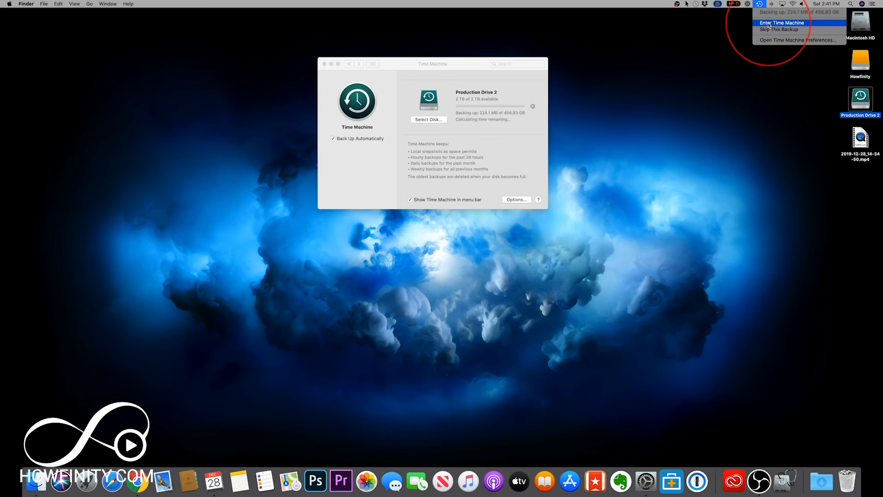
left_click(782, 23)
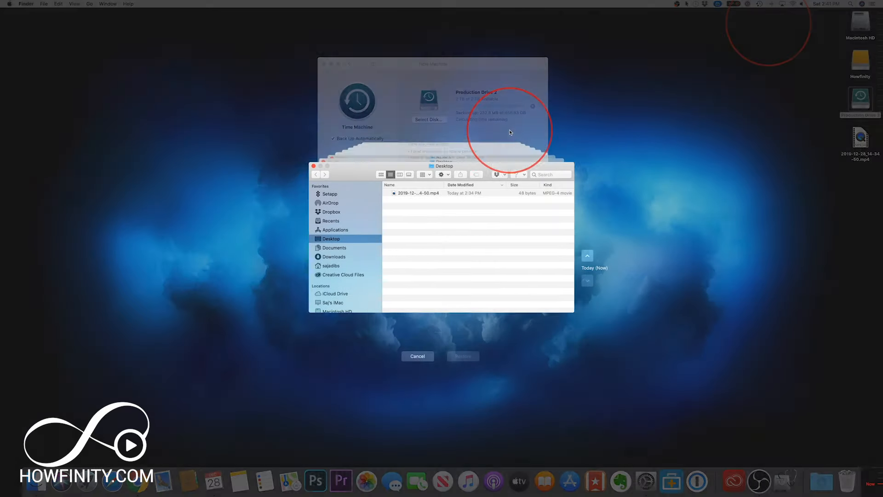
scroll(540, 276, "right", 1)
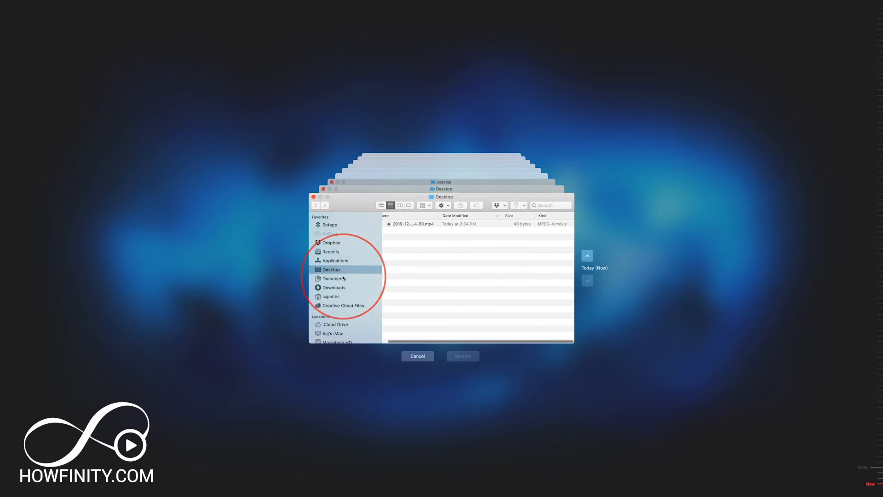
left_click(588, 256)
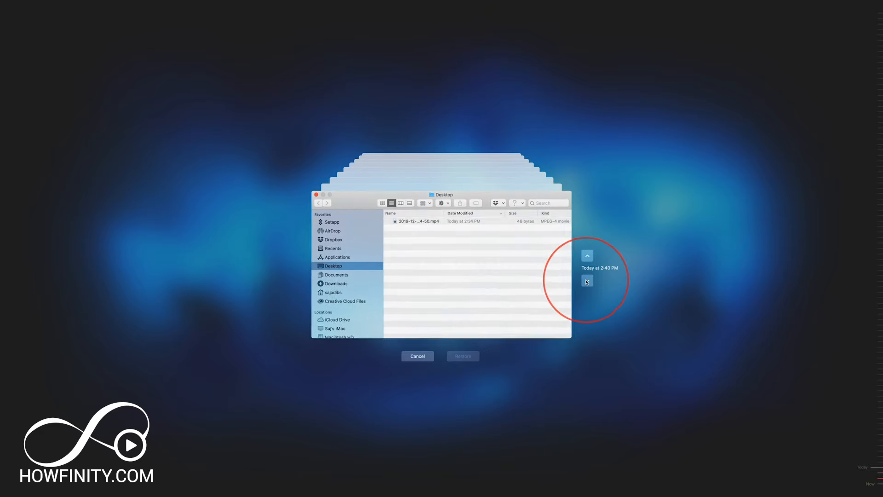
scroll(510, 280, "right", 1)
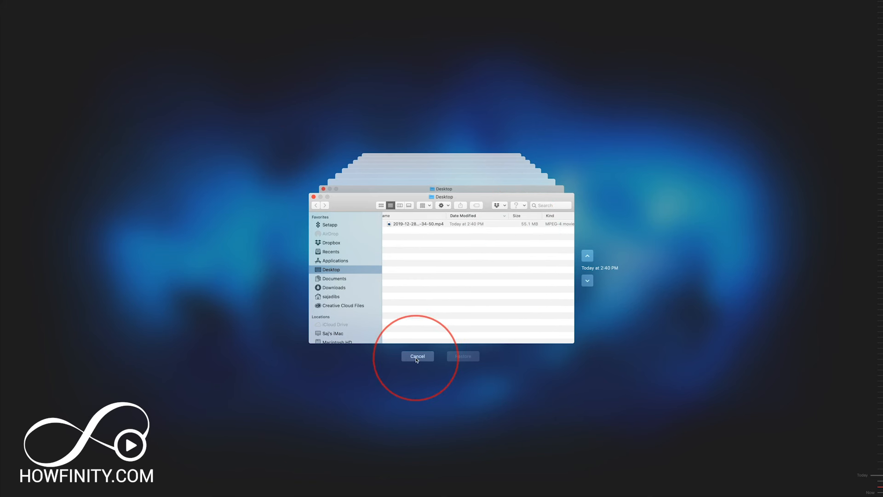
left_click(417, 356)
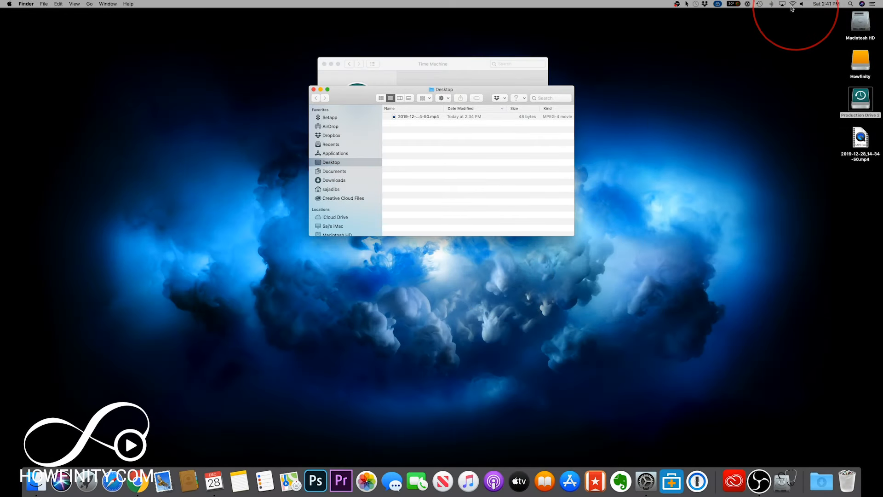
Check the current backup status and the available Time Machine commands
left_click(760, 4)
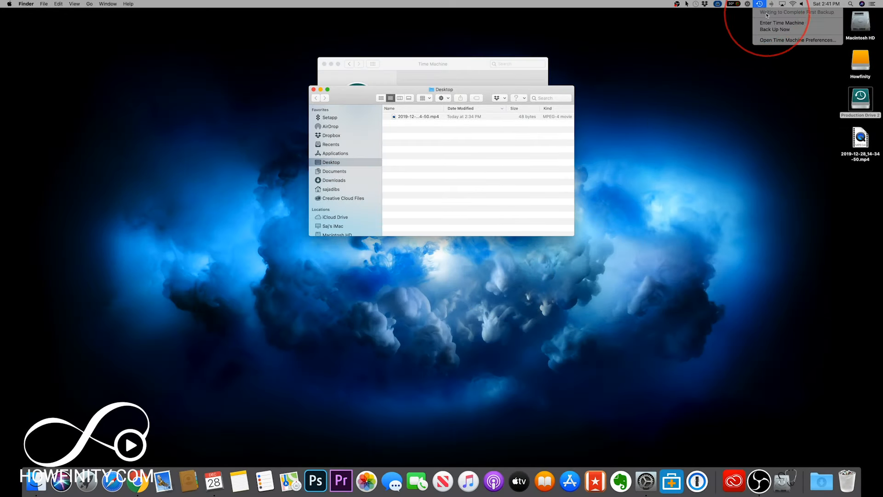